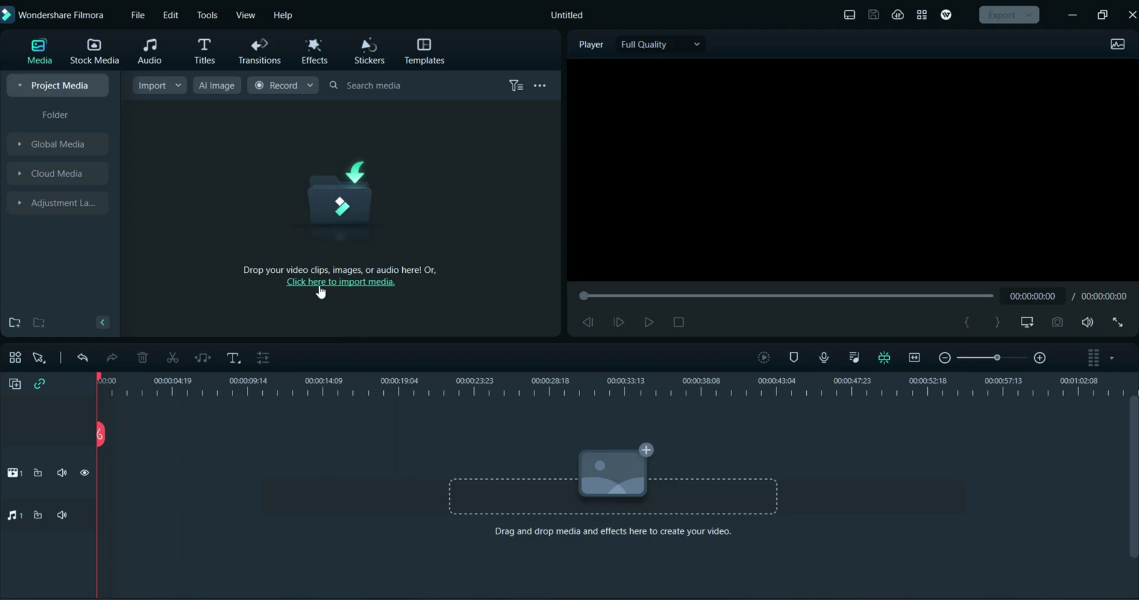
Step: Import the green-screen plane clip and the 2160p forest video, permanently declining proxy file creation
left_click(317, 284)
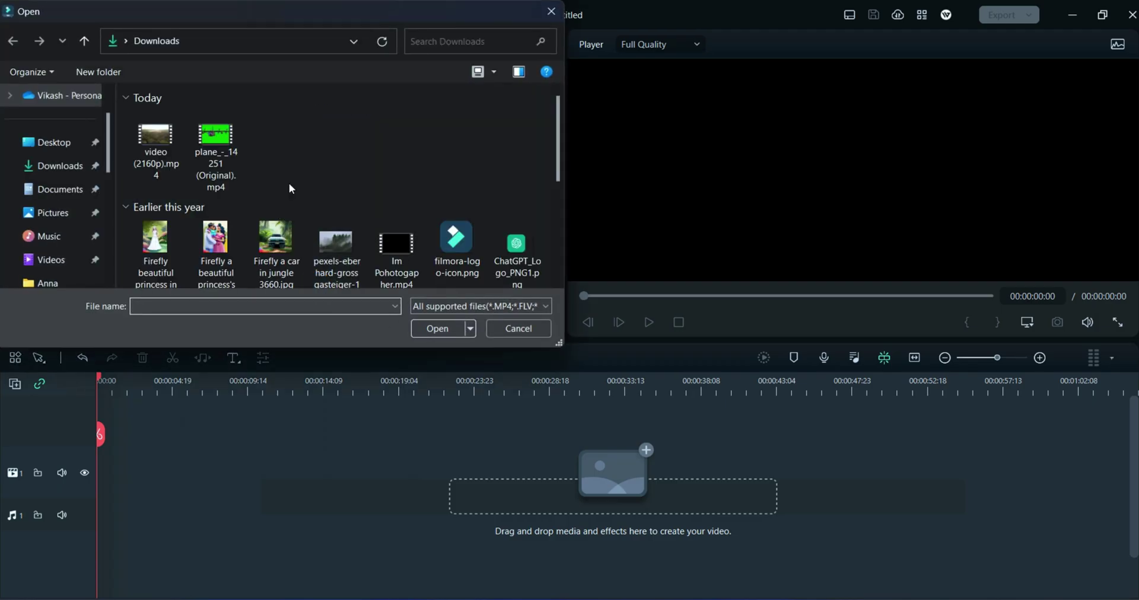
left_click_drag(289, 178, 140, 148)
left_click(433, 335)
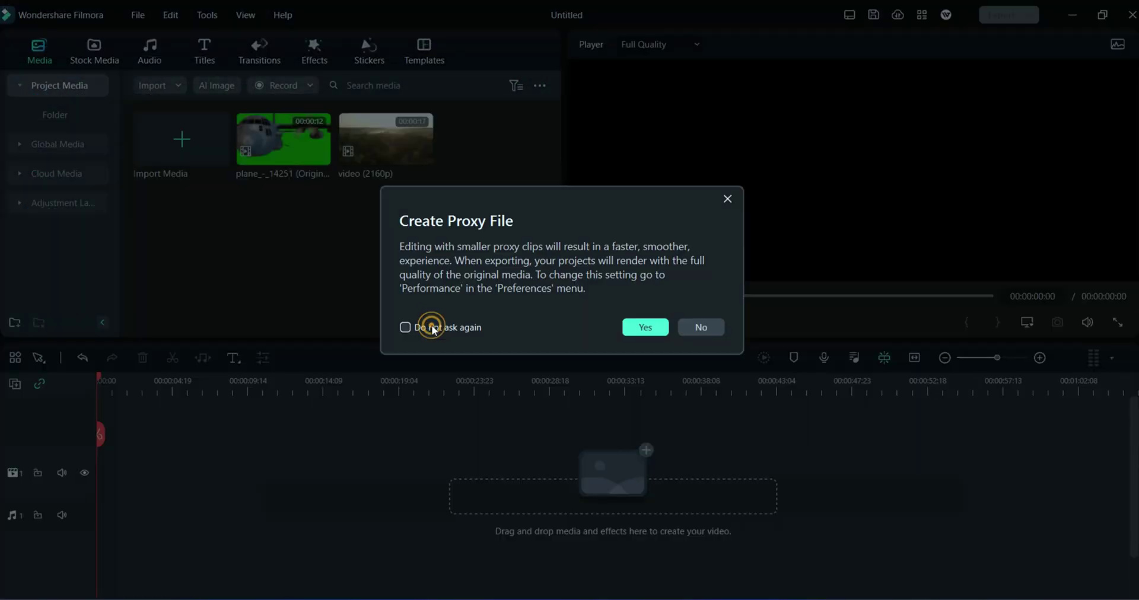
left_click(434, 328)
left_click(693, 329)
left_click(361, 298)
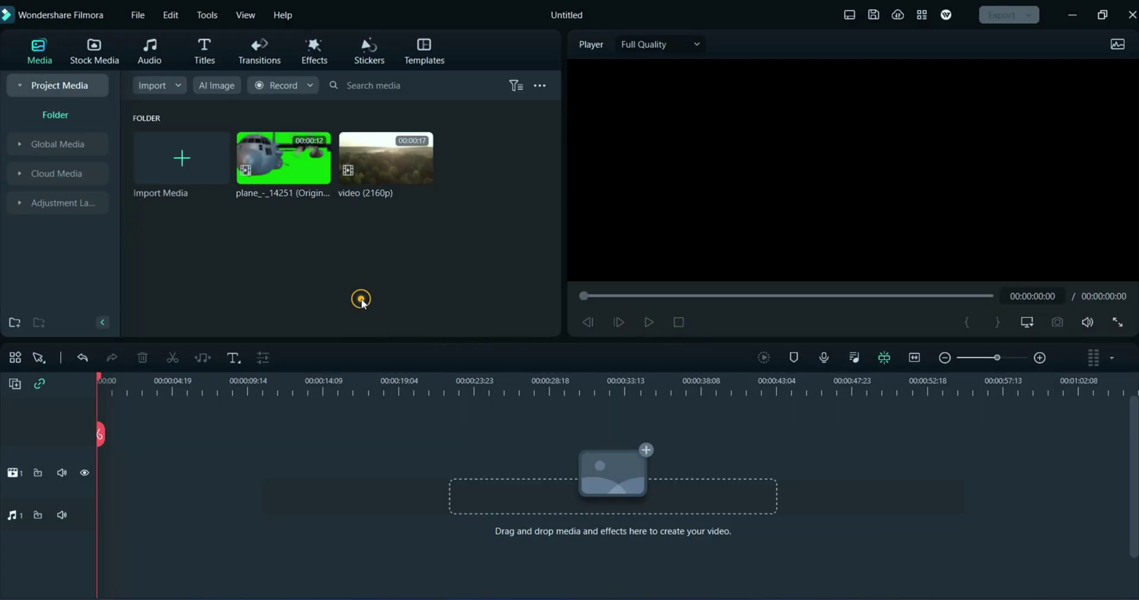
Step: Place the plane clip on the timeline, keeping project settings, and preview it
left_click_drag(284, 172, 226, 468)
left_click(596, 342)
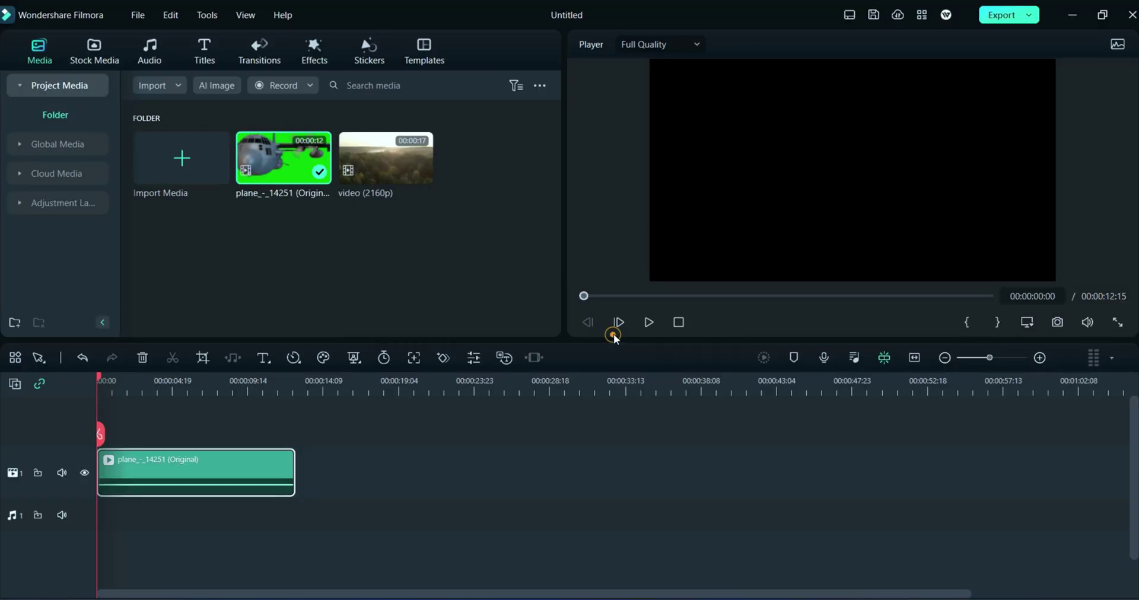
left_click(650, 322)
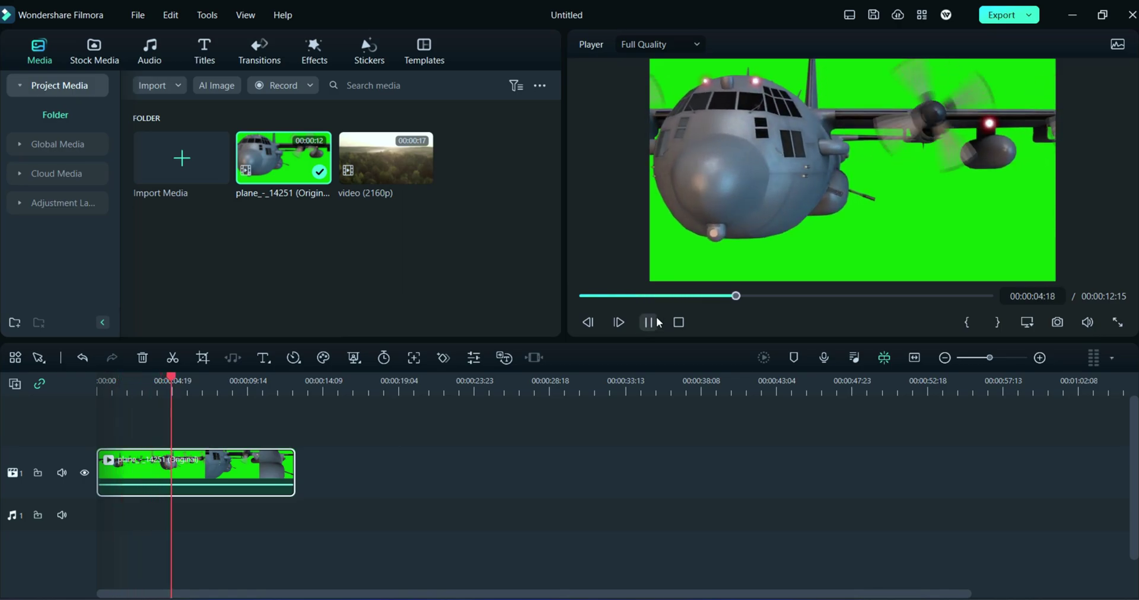
left_click(649, 323)
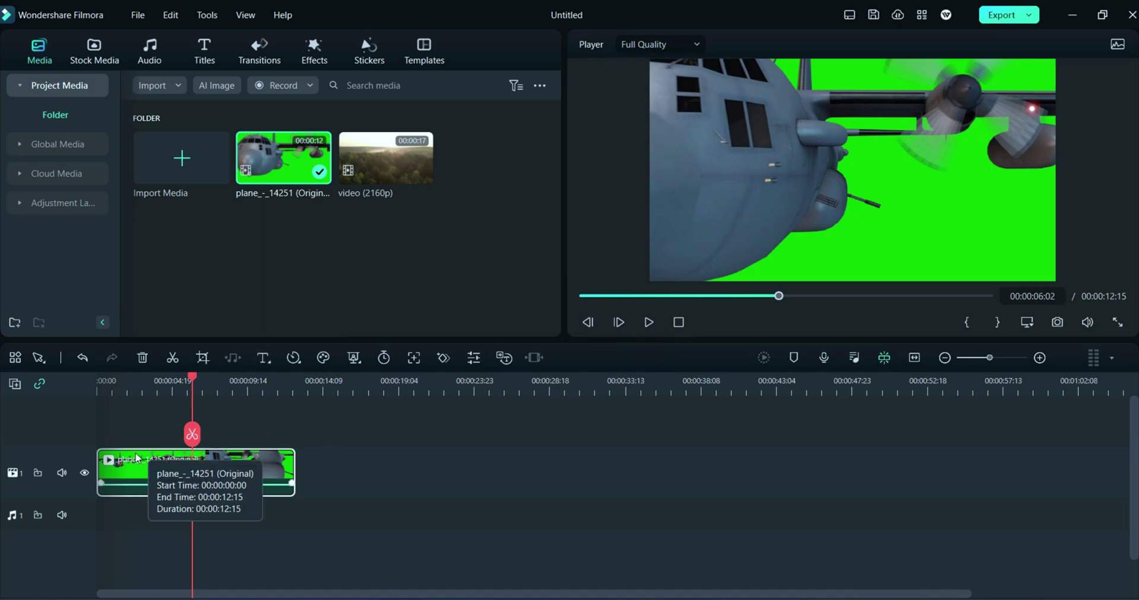
Step: Add a second video track and move the plane clip onto it
left_click(13, 384)
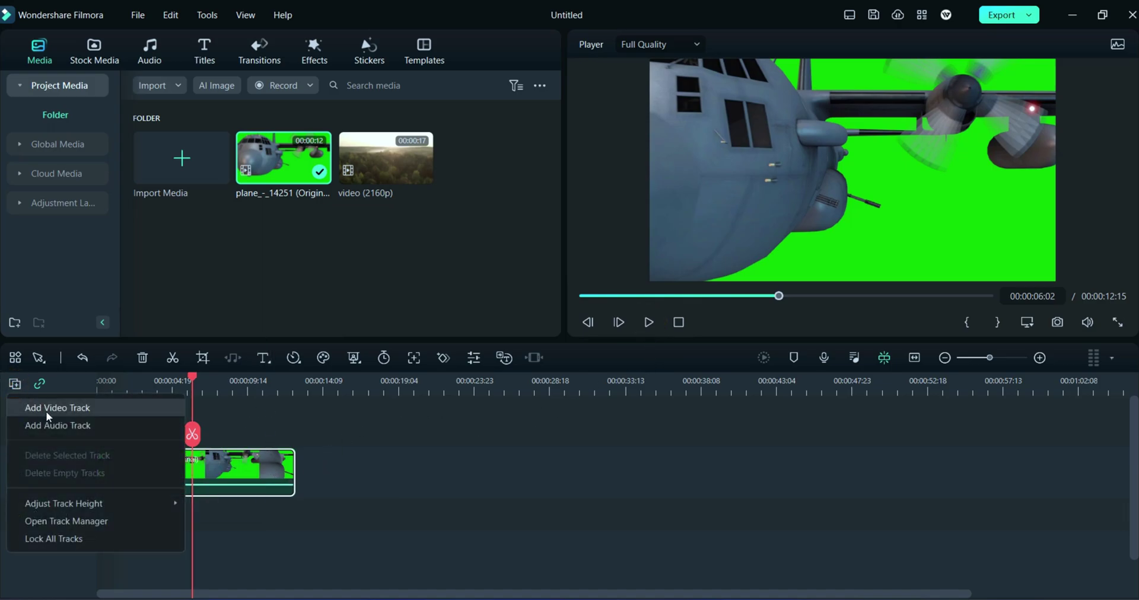
left_click(46, 408)
left_click_drag(171, 504, 185, 474)
Step: Put the 2160p forest video on track 1, trimmed to the plane clip's 00:00:12:15 length
left_click(386, 161)
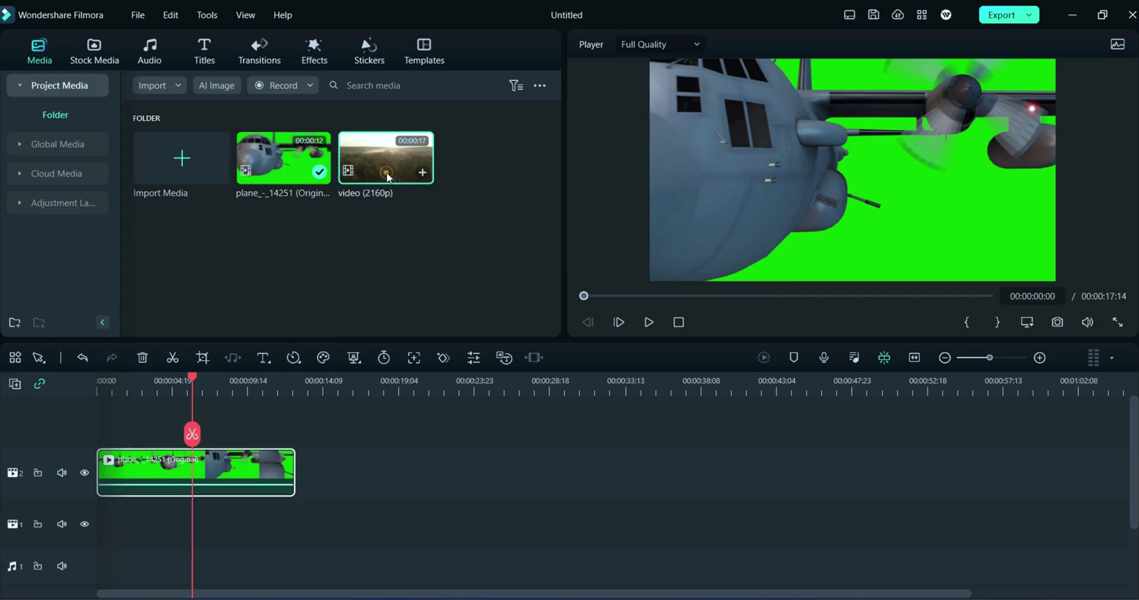
left_click_drag(386, 162, 82, 551)
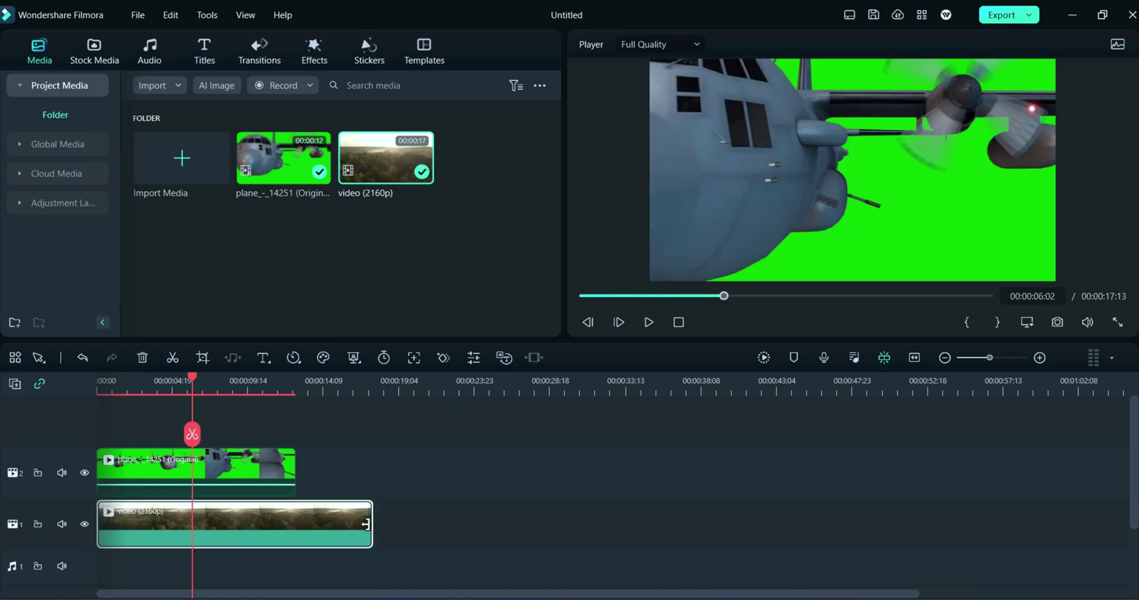
left_click_drag(368, 528, 294, 526)
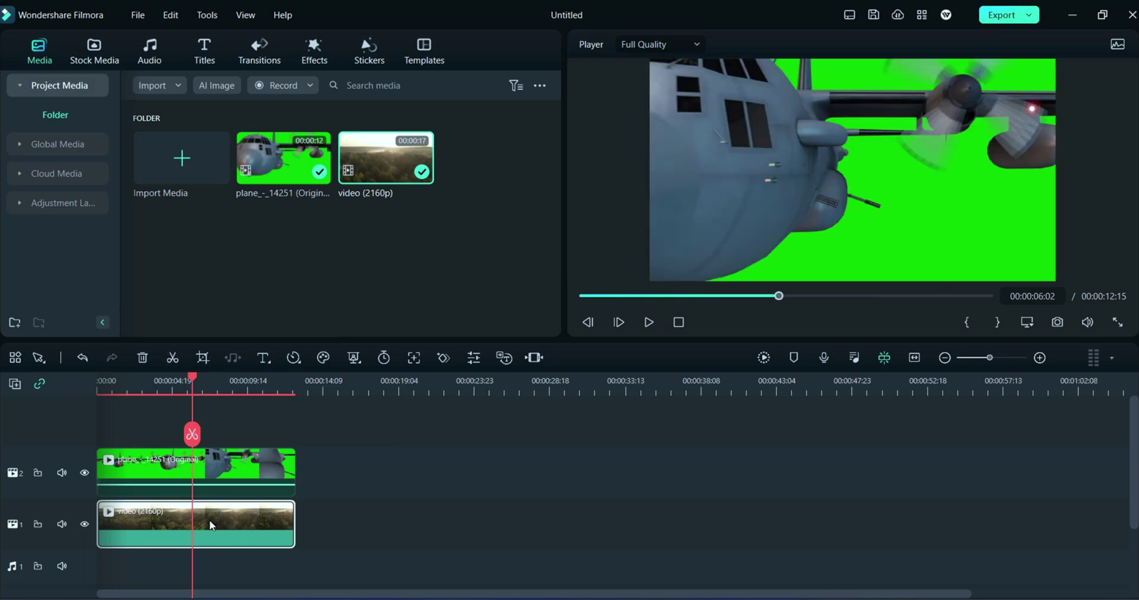
left_click(207, 471)
Step: Enable Chroma Key in the plane clip's AI Tools at about the 3-second mark
left_click_drag(194, 380, 145, 379)
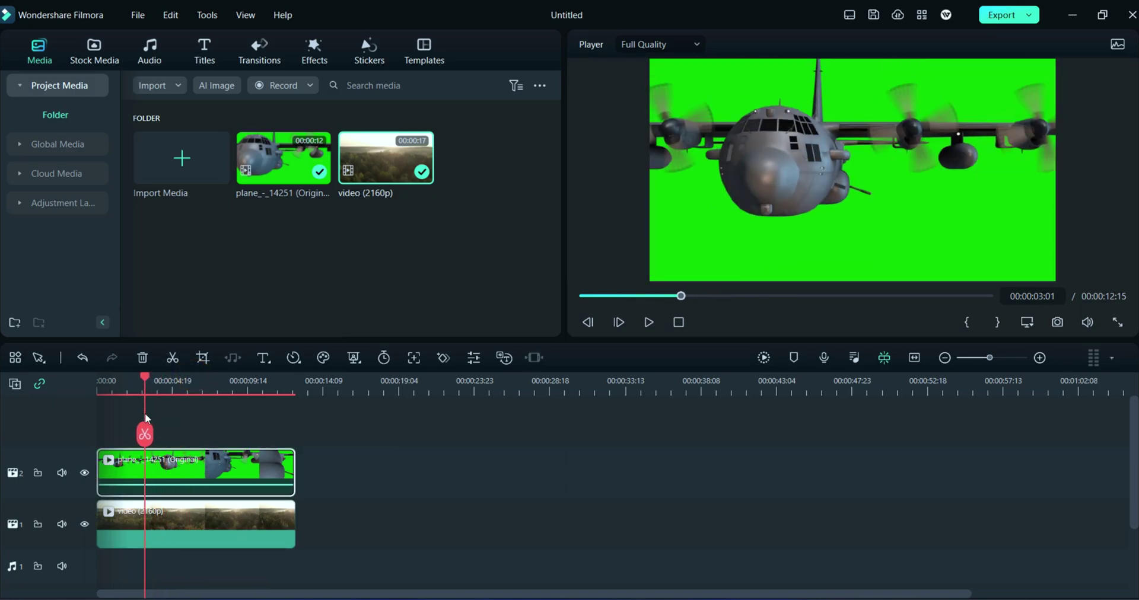
double_click(177, 472)
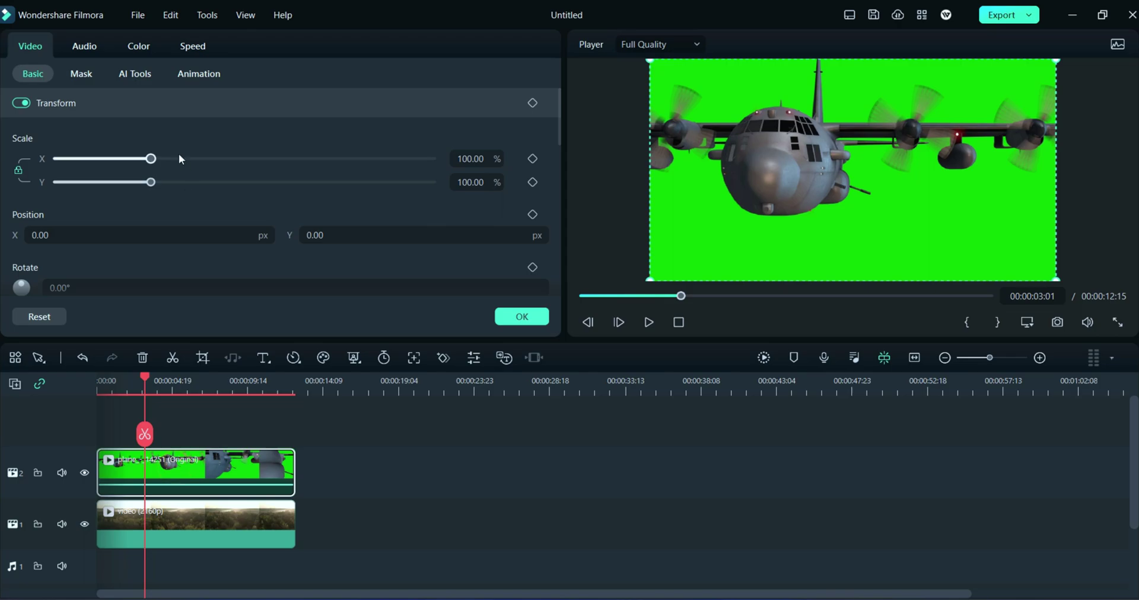
left_click(130, 72)
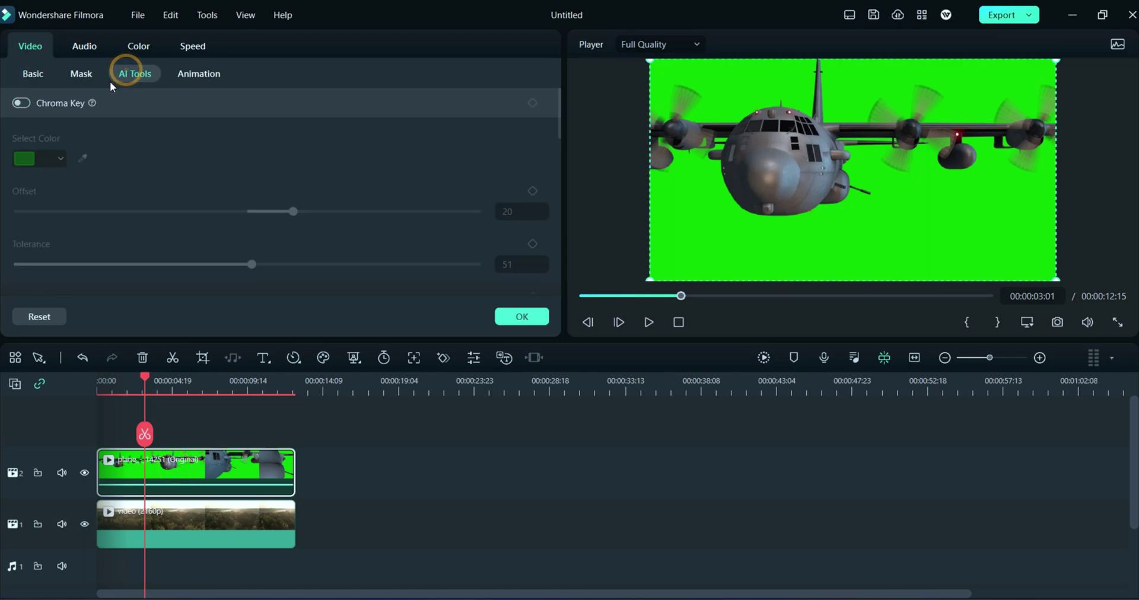
left_click(20, 103)
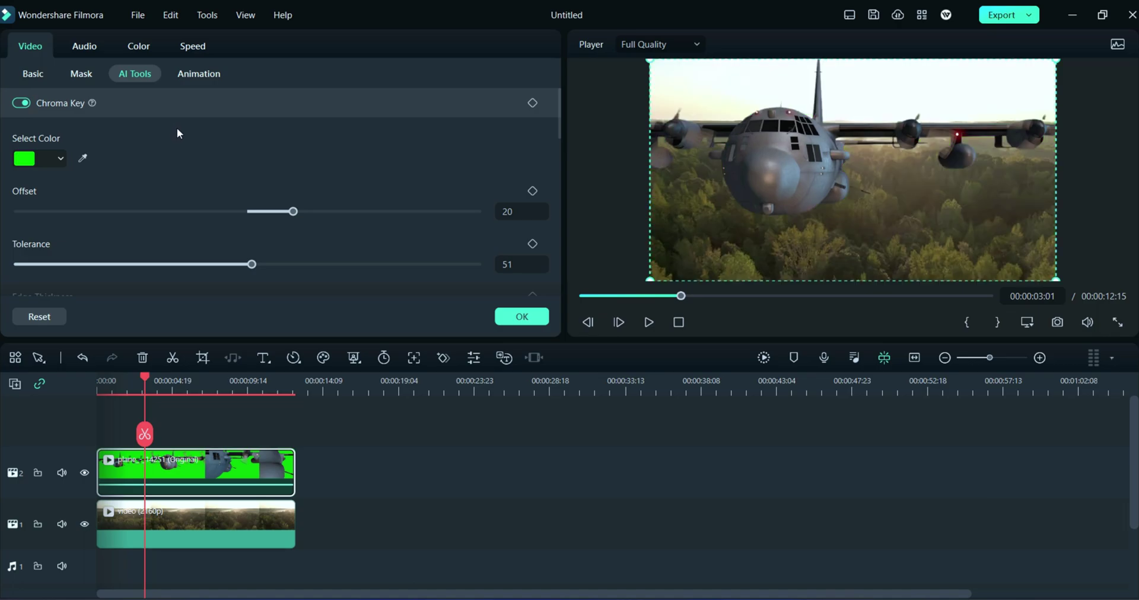
Step: Set the chroma key to Offset 4, Tolerance 45, Edge Thickness -2.12, Edge Feather 2.99
left_click_drag(143, 375, 83, 405)
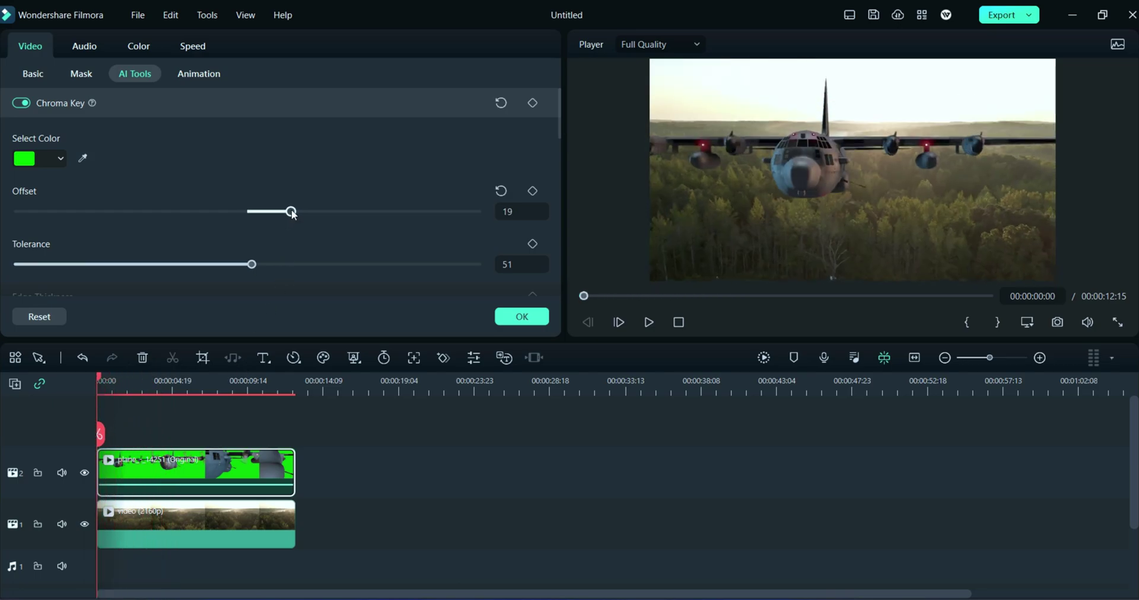
left_click_drag(292, 213, 256, 215)
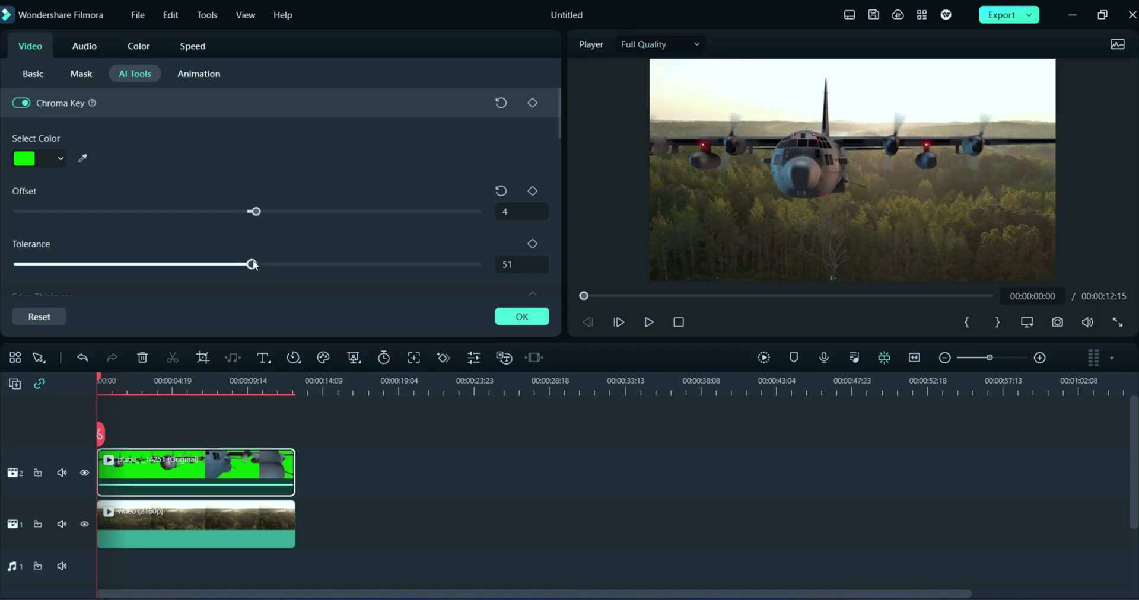
mouse_move(251, 264)
left_mouse_down()
mouse_move(53, 278)
mouse_move(257, 283)
left_mouse_up()
scroll(276, 245, "down", 1)
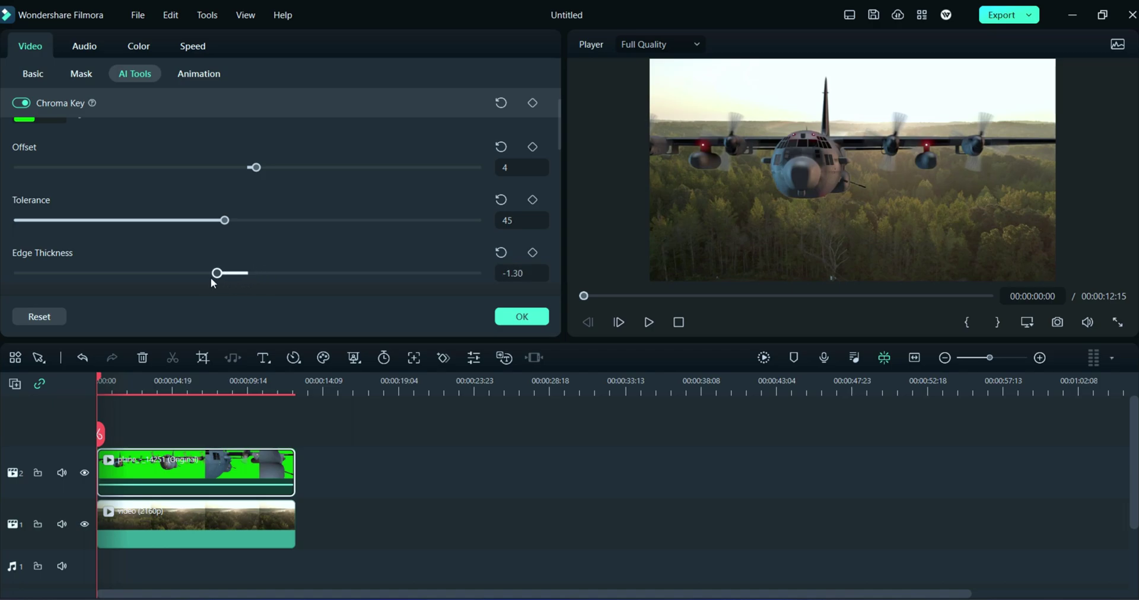
left_click_drag(228, 283, 231, 282)
scroll(294, 268, "down", 2)
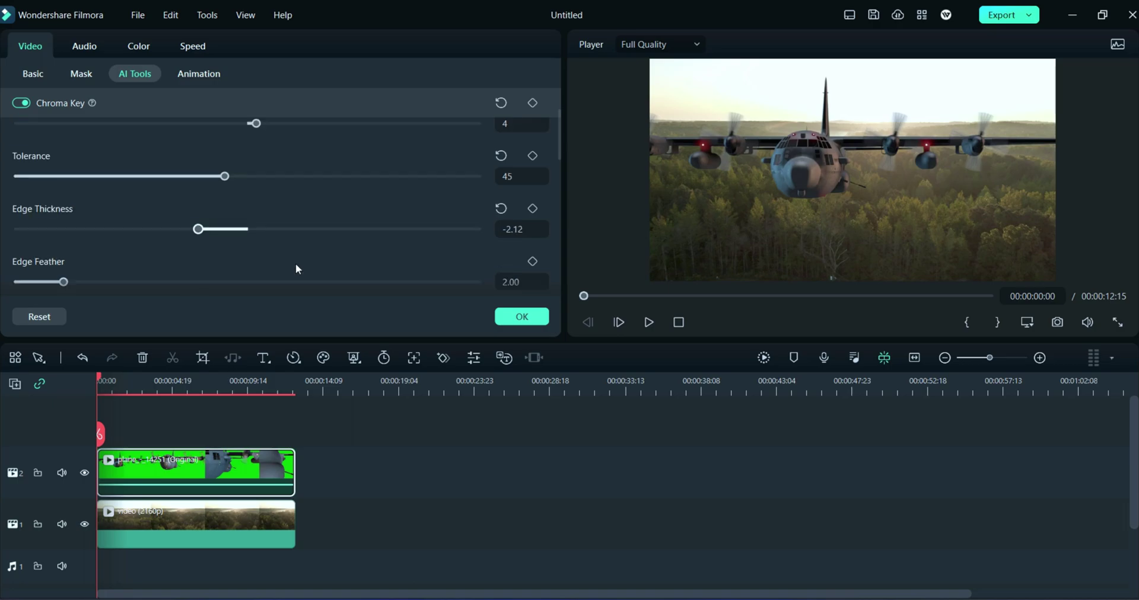
left_click_drag(65, 237, 87, 239)
scroll(89, 239, "down", 3)
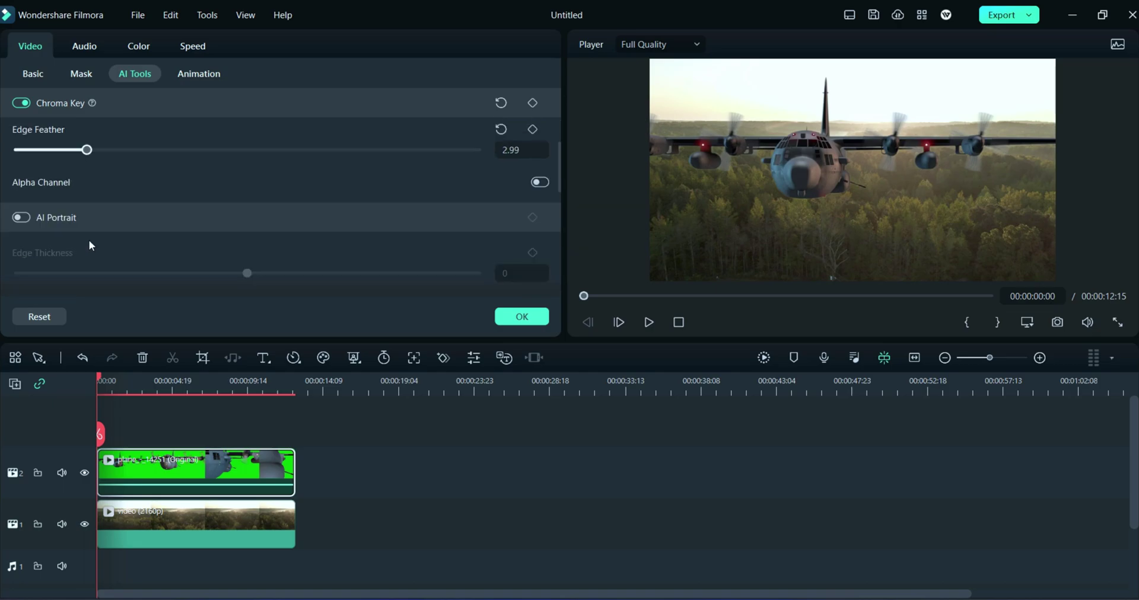
Step: Apply the chroma key, preview the composite, and return the playhead to 00:00:01:00
left_click(527, 315)
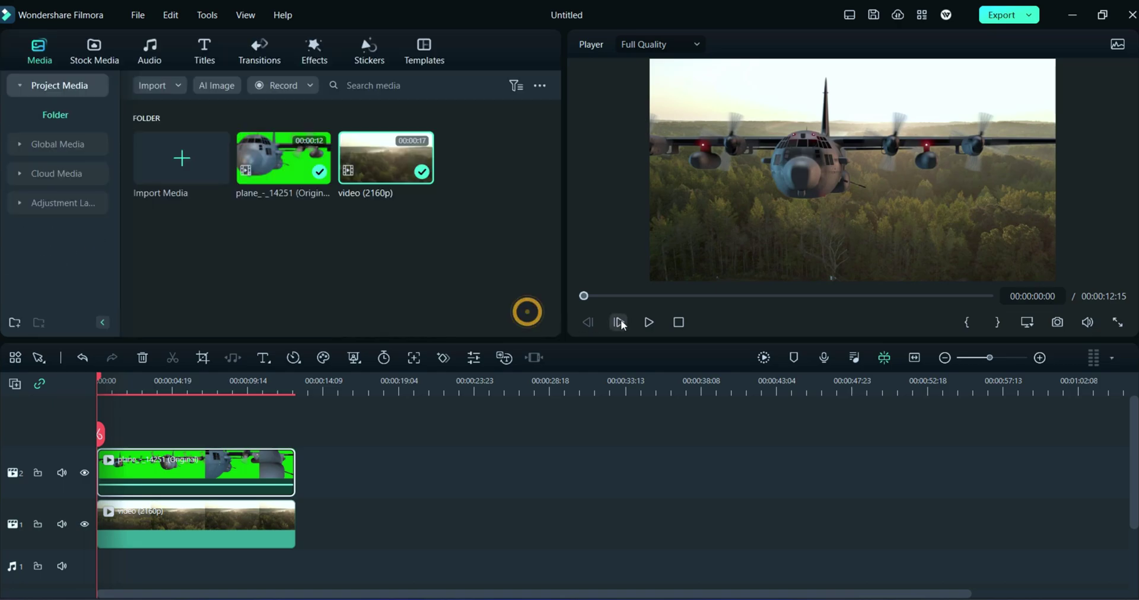
left_click(644, 321)
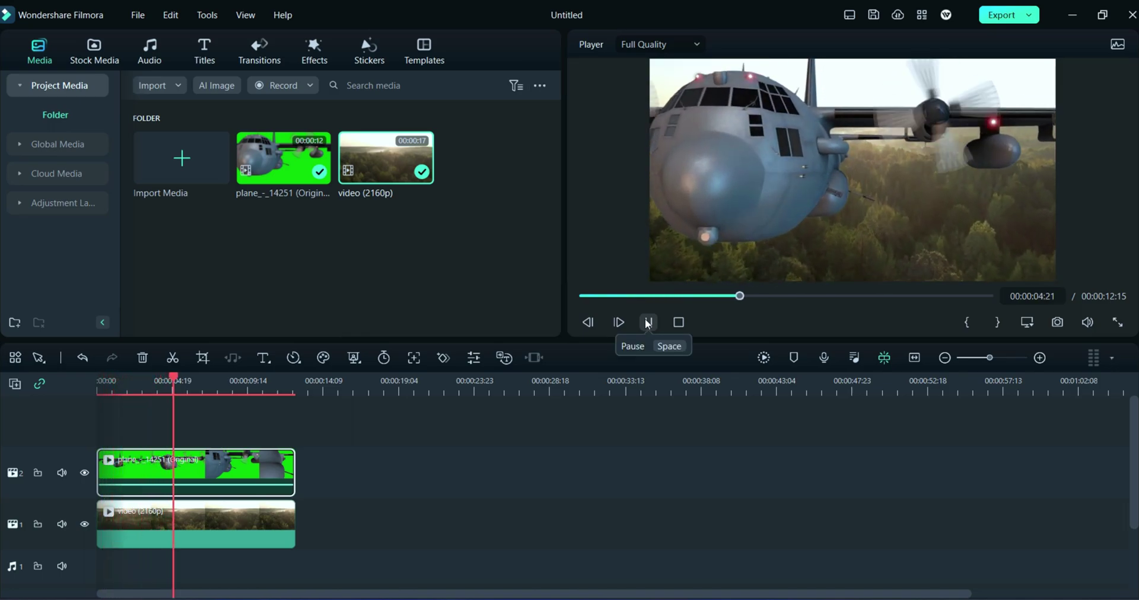
left_click(647, 322)
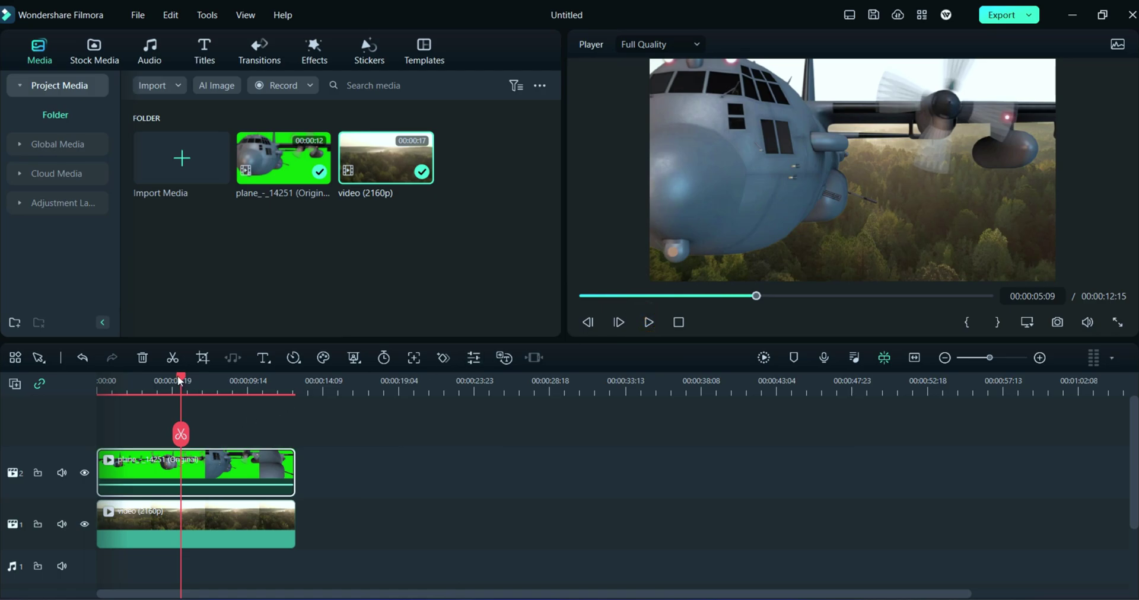
left_click_drag(177, 379, 114, 381)
Step: In the plane clip's Basic colour settings, set temperature 13.96 and exposure 9.36
double_click(188, 460)
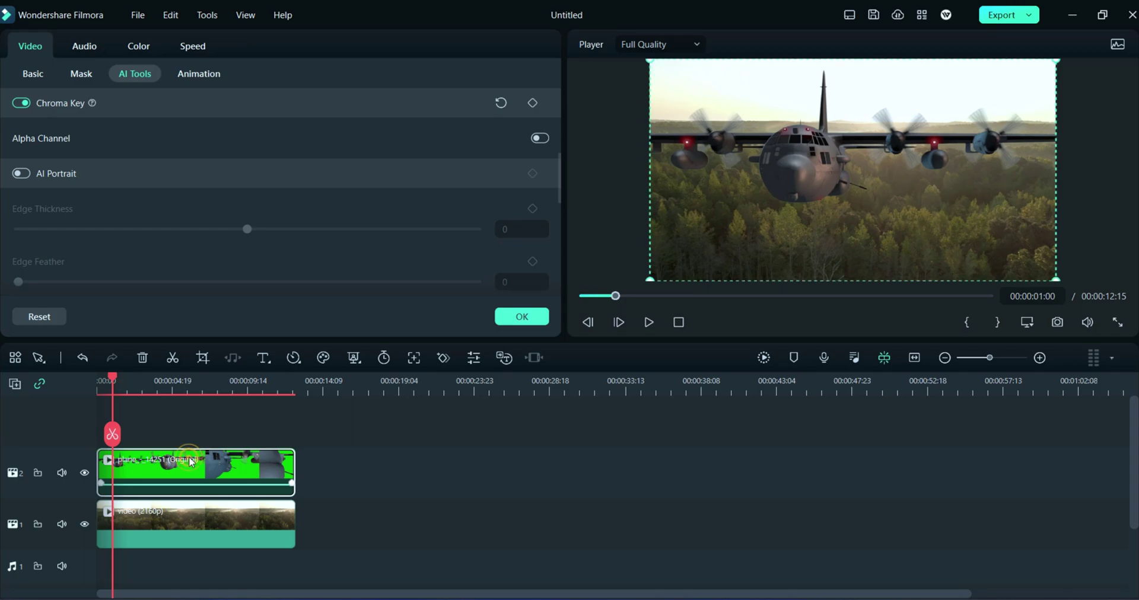
left_click(137, 47)
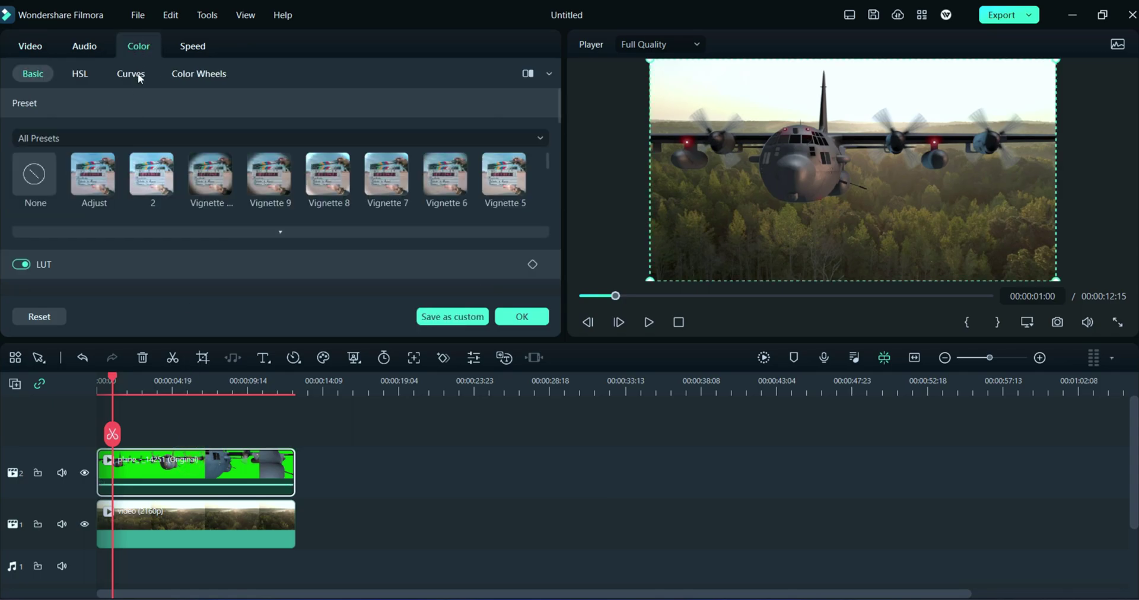
scroll(101, 244, "down", 6)
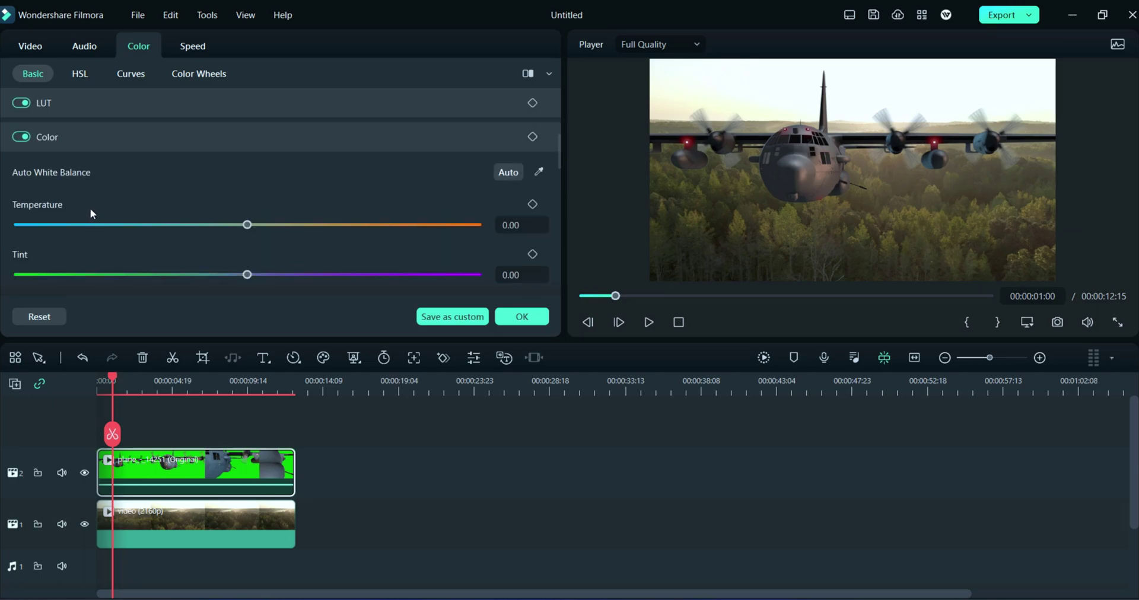
scroll(119, 202, "down", 2)
left_click_drag(245, 138, 280, 138)
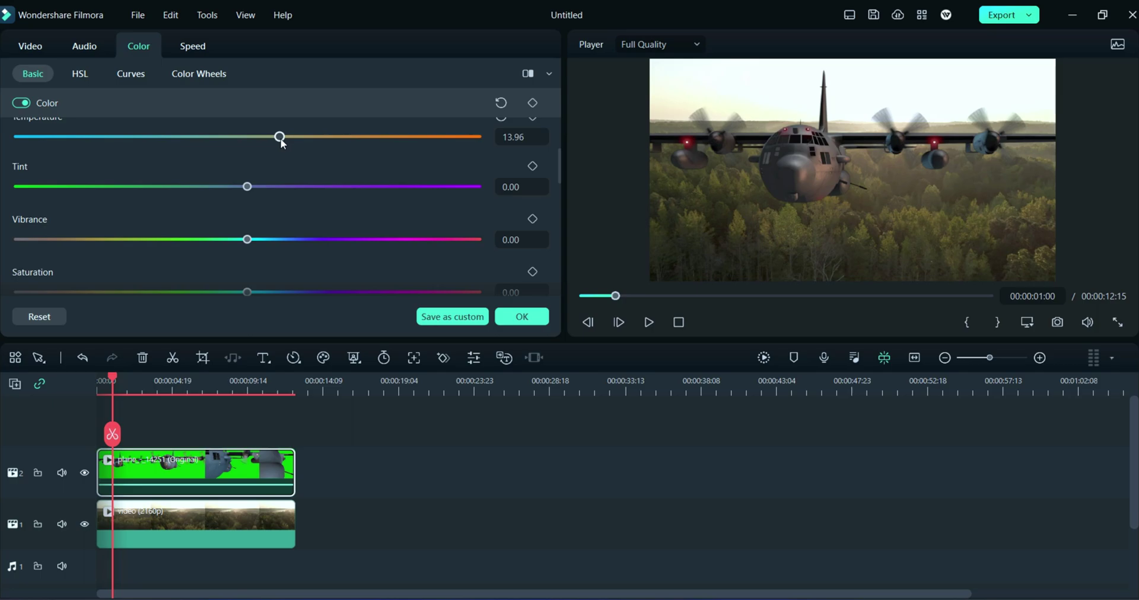
scroll(269, 187, "down", 3)
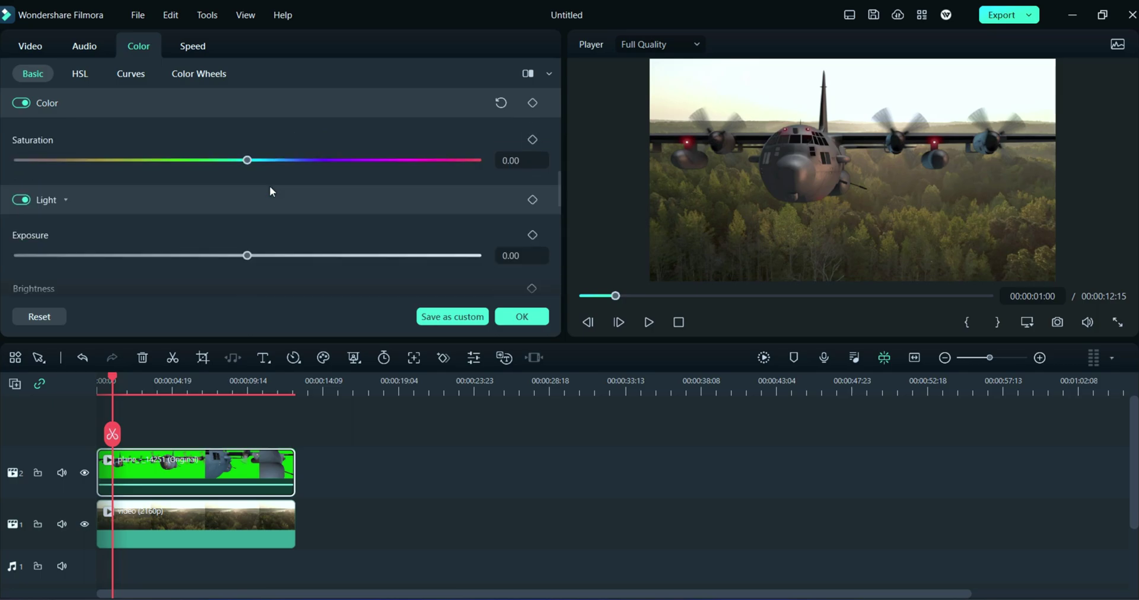
left_click_drag(251, 257, 268, 259)
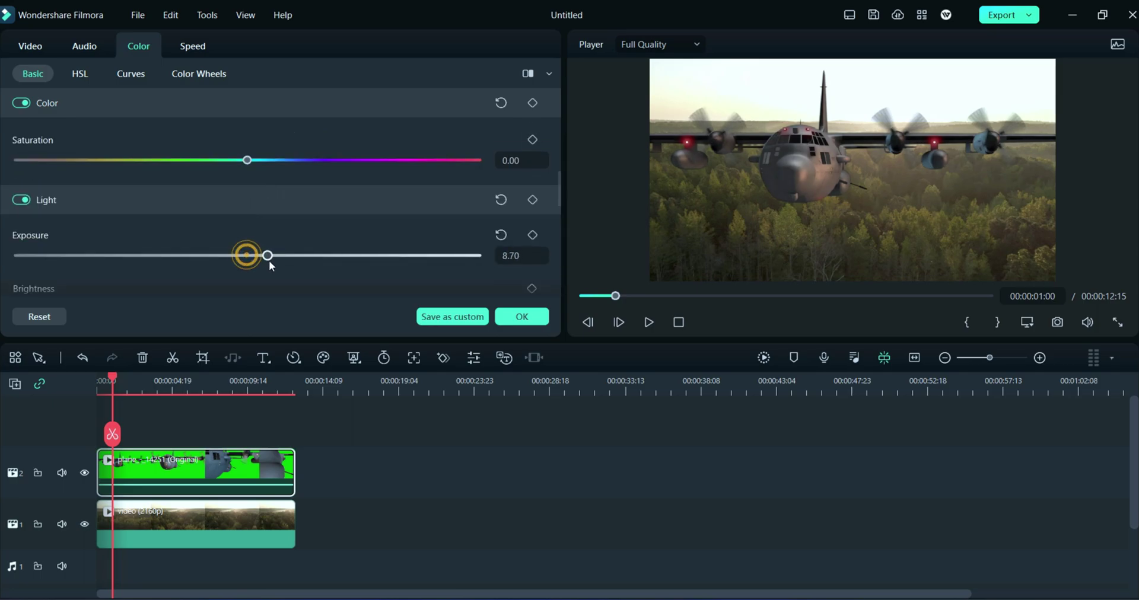
Step: Set the plane clip's brightness -7.08, contrast 9.03, highlights 14.29 and shadows 11.00
scroll(239, 240, "down", 2)
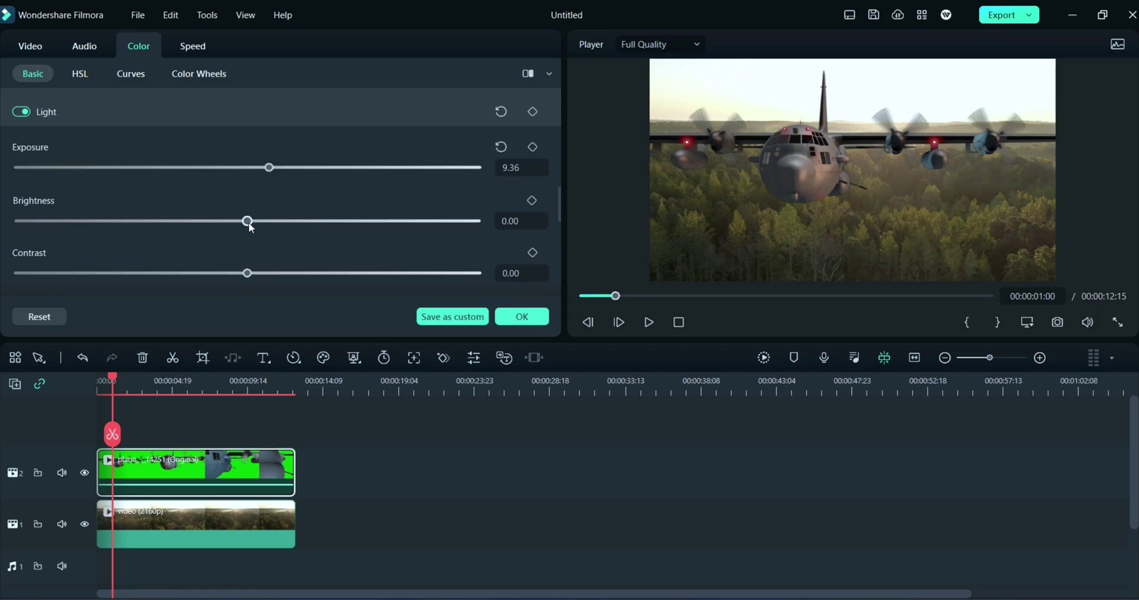
left_click_drag(248, 222, 269, 233)
scroll(237, 247, "down", 1)
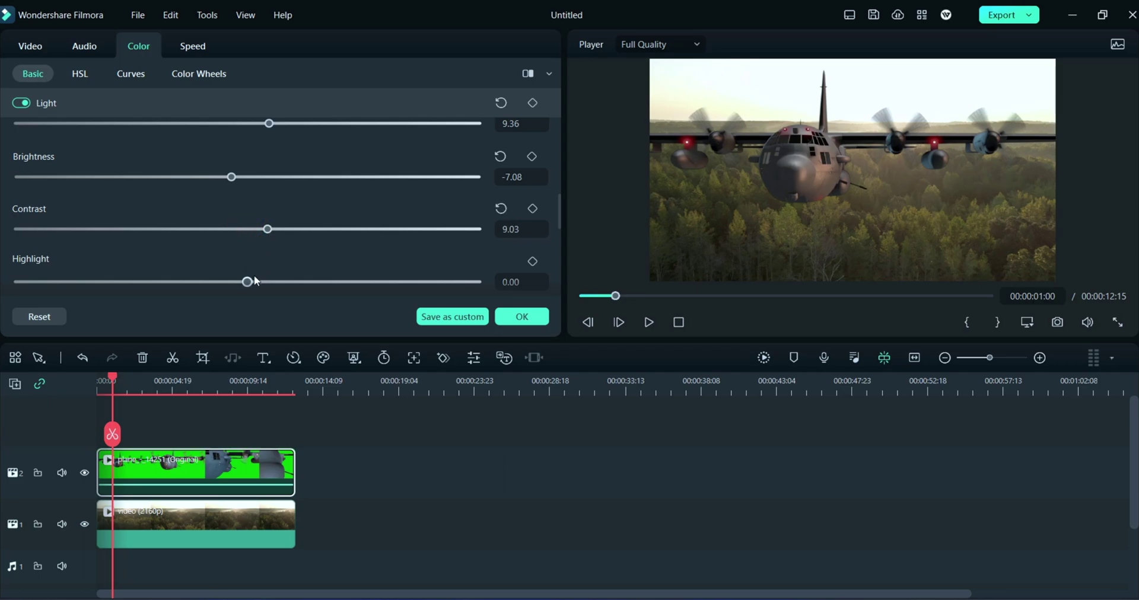
left_click_drag(203, 287, 274, 291)
scroll(259, 270, "down", 2)
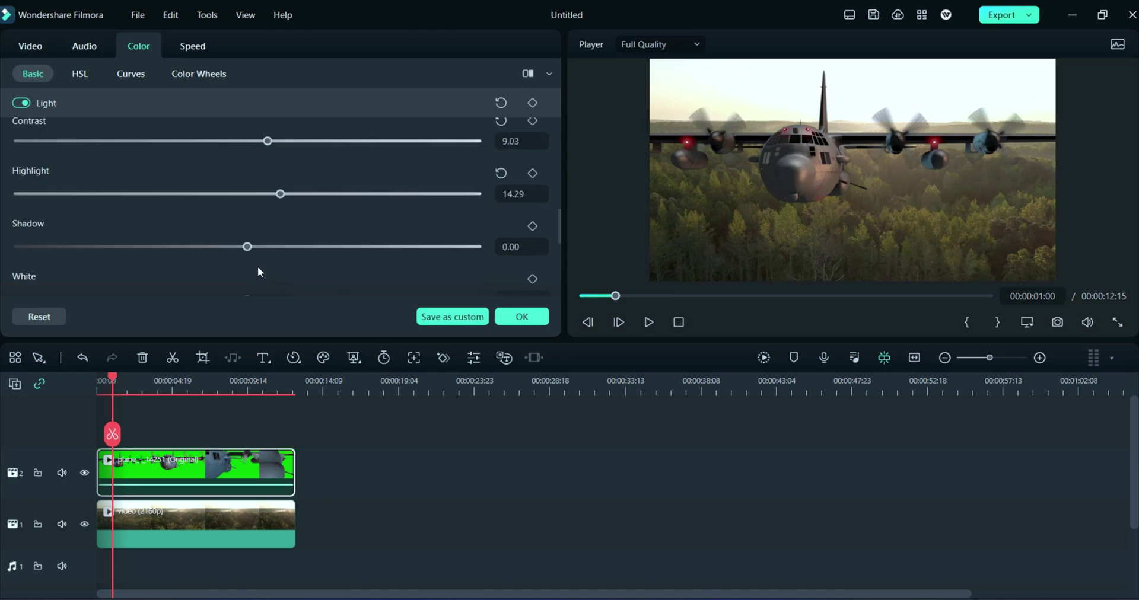
left_click_drag(254, 247, 273, 252)
Step: Set the forest clip's exposure to -1.81 and contrast to 15.60
left_click(215, 526)
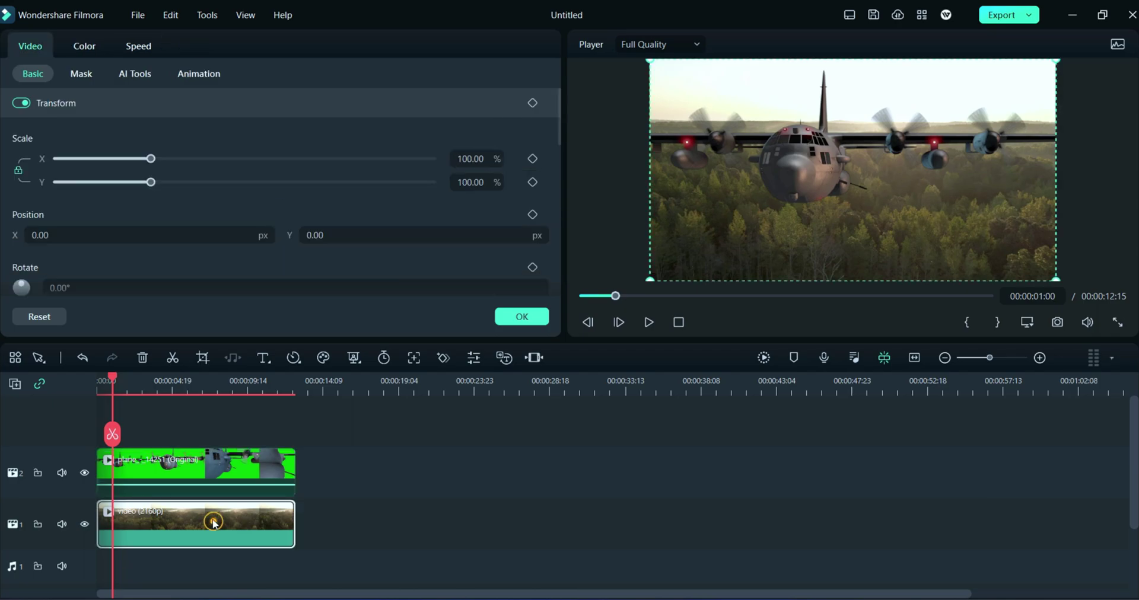
left_click(86, 47)
scroll(231, 160, "up", 2)
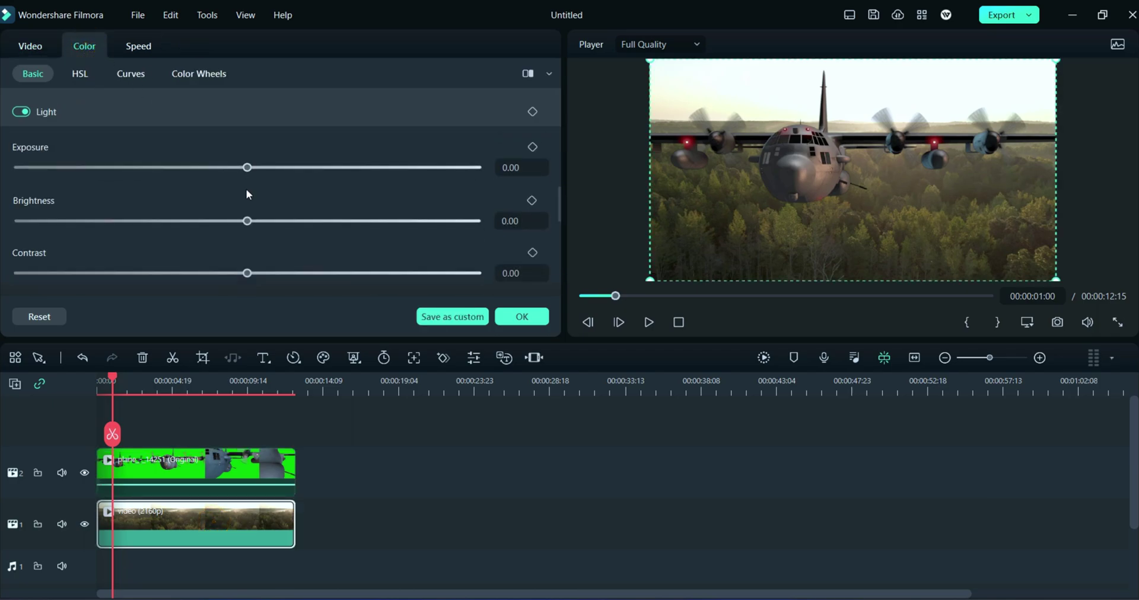
mouse_move(248, 168)
left_mouse_down()
mouse_move(266, 167)
mouse_move(222, 172)
mouse_move(244, 174)
left_mouse_up()
left_click_drag(247, 276, 226, 278)
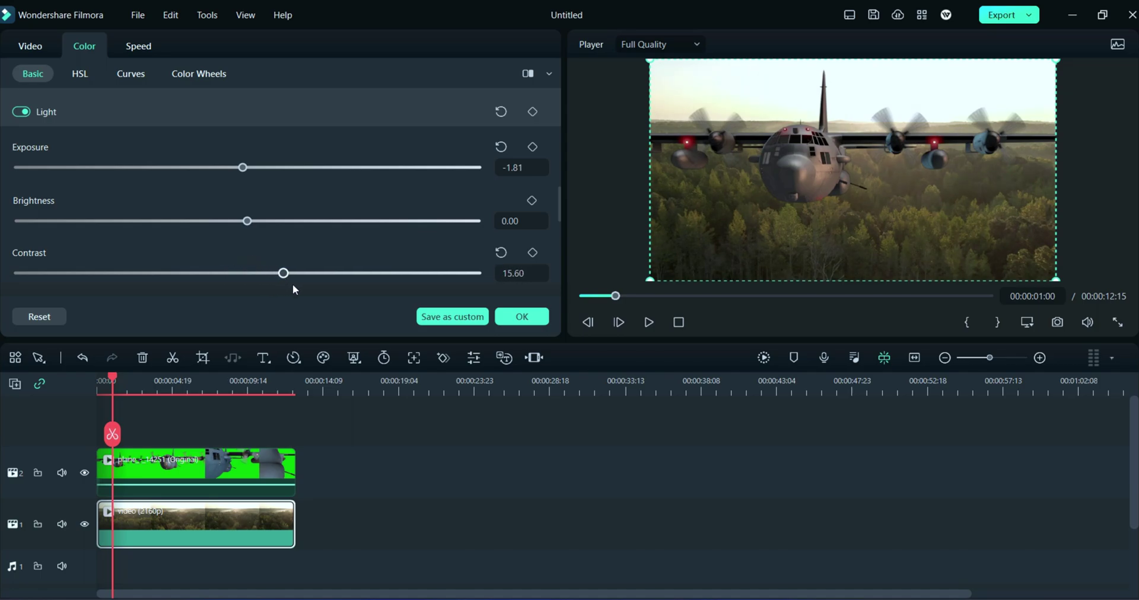
Step: Raise the forest clip's vibrance to 30.38 and saturation, set temperature -15.60, and apply
scroll(240, 244, "up", 3)
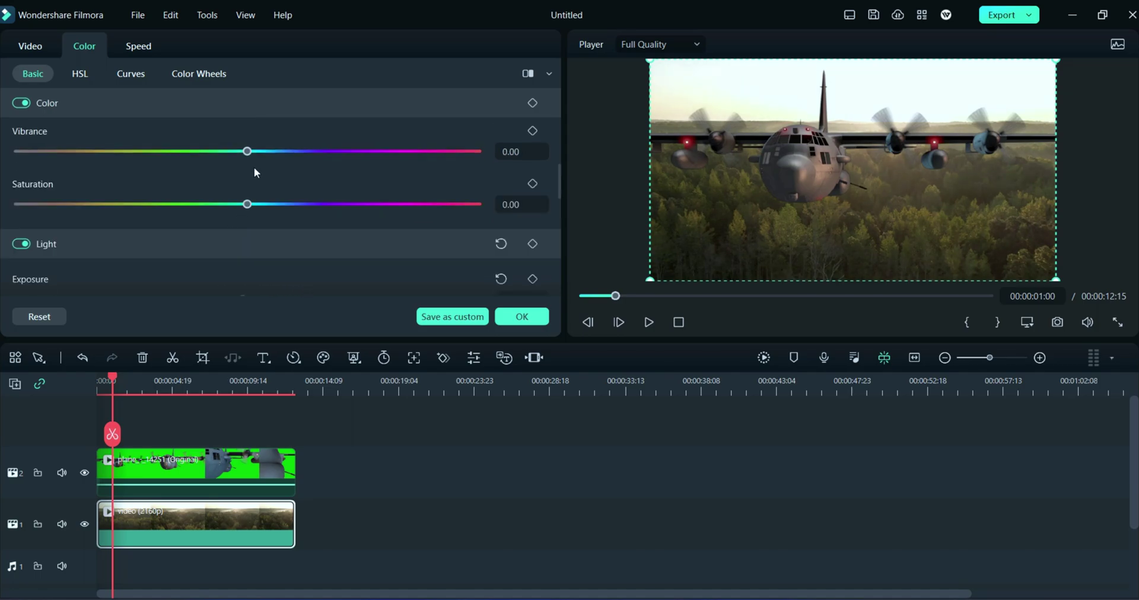
left_click_drag(310, 154, 323, 153)
left_click_drag(258, 207, 213, 181)
scroll(236, 195, "up", 3)
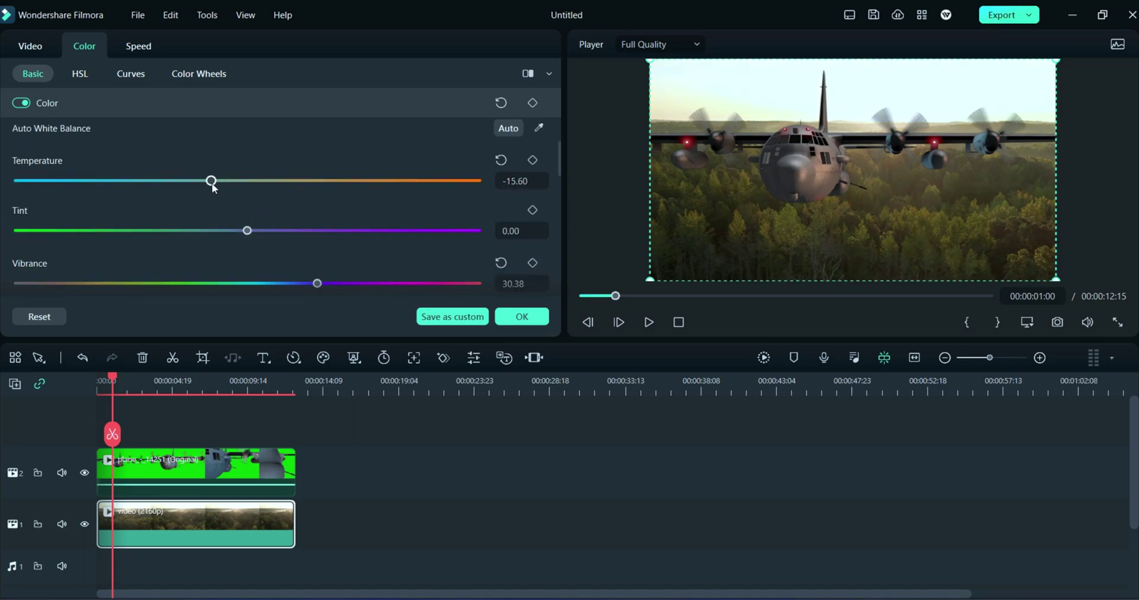
left_click(521, 316)
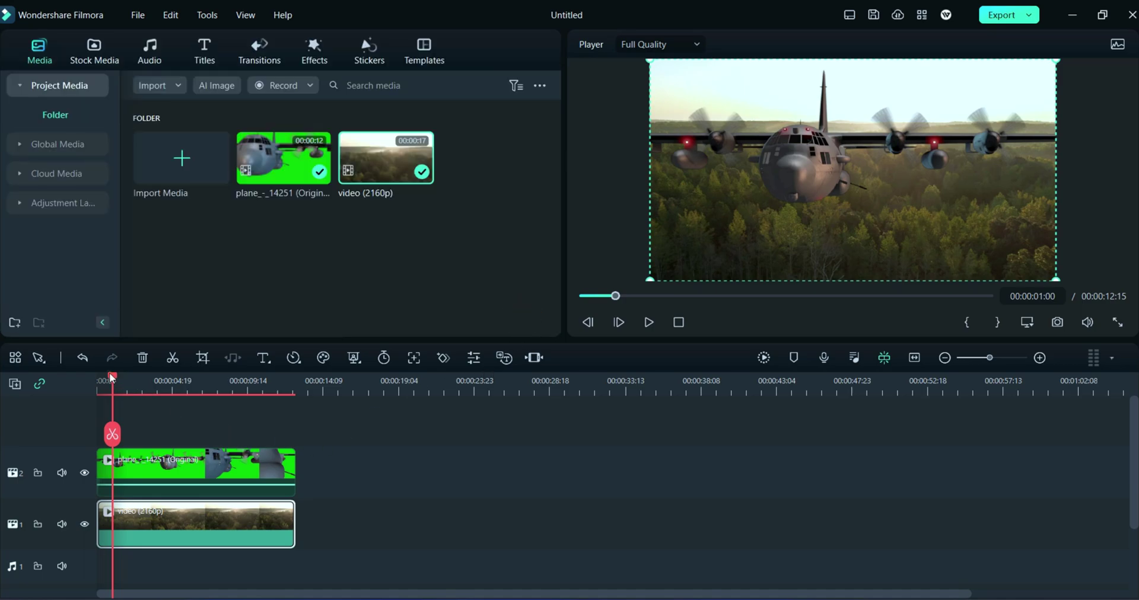
Step: Play the composite from 00:00:00:00 and pause it at 00:00:11:23
left_click_drag(112, 377, 102, 377)
left_click(650, 321)
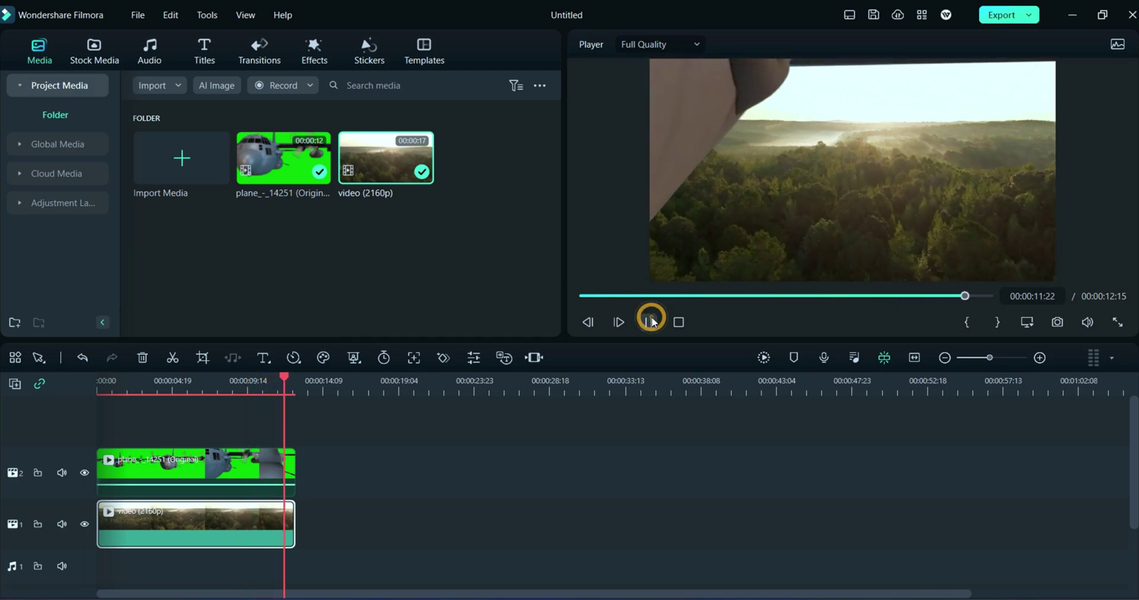
left_click(651, 322)
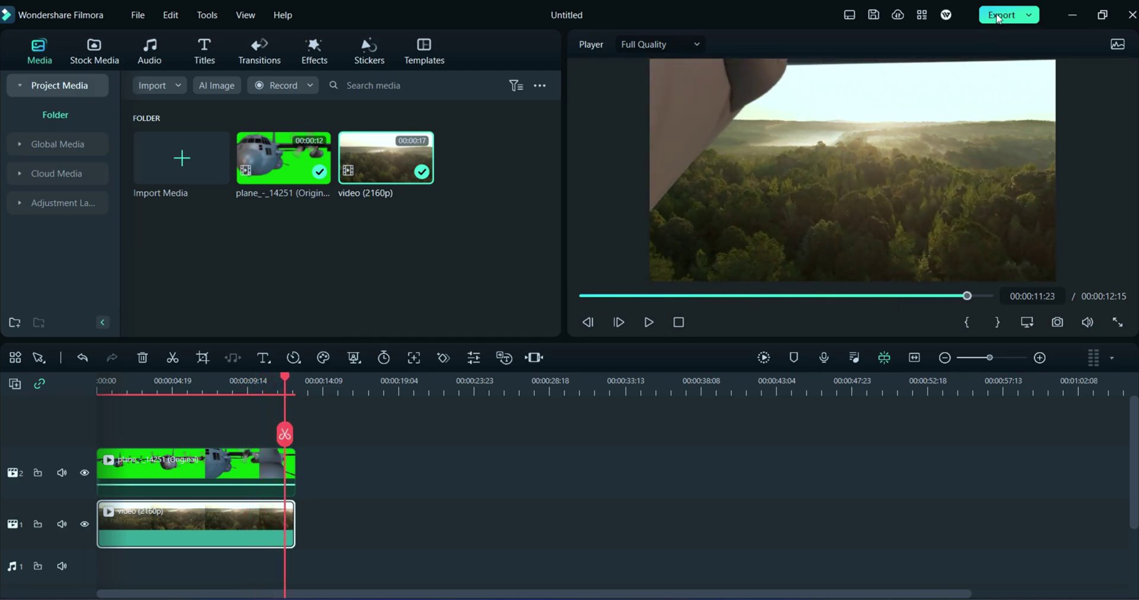
Step: Open the Export dialog, set to output 'Final' as MOV at 4096x2160, 60 fps
left_click(998, 15)
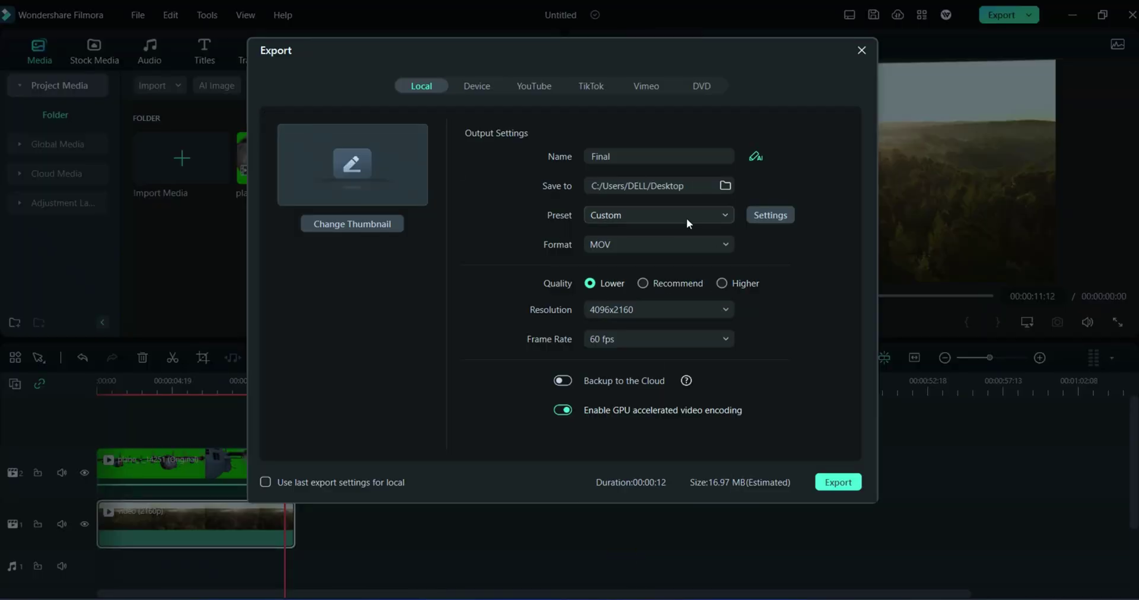